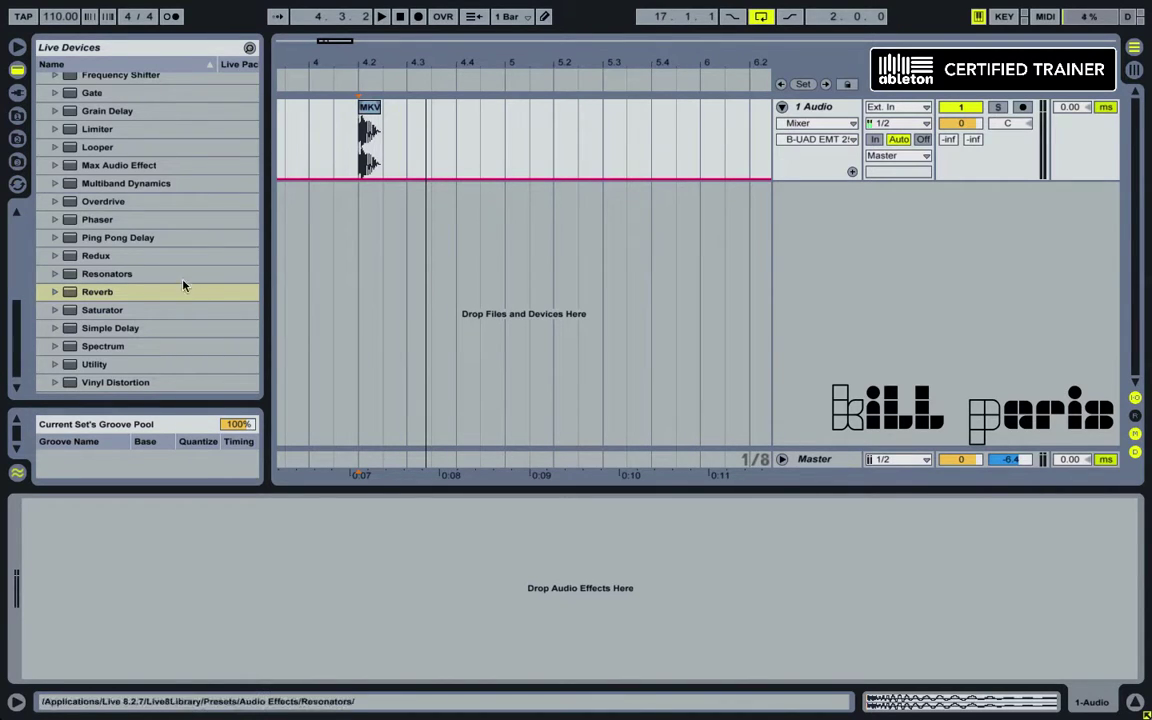
Drop the Reverb audio effect from the browser onto the kick clip on 1 Audio.
mouse_move(100, 291)
mouse_down()
mouse_move(108, 267)
mouse_move(388, 117)
mouse_up()
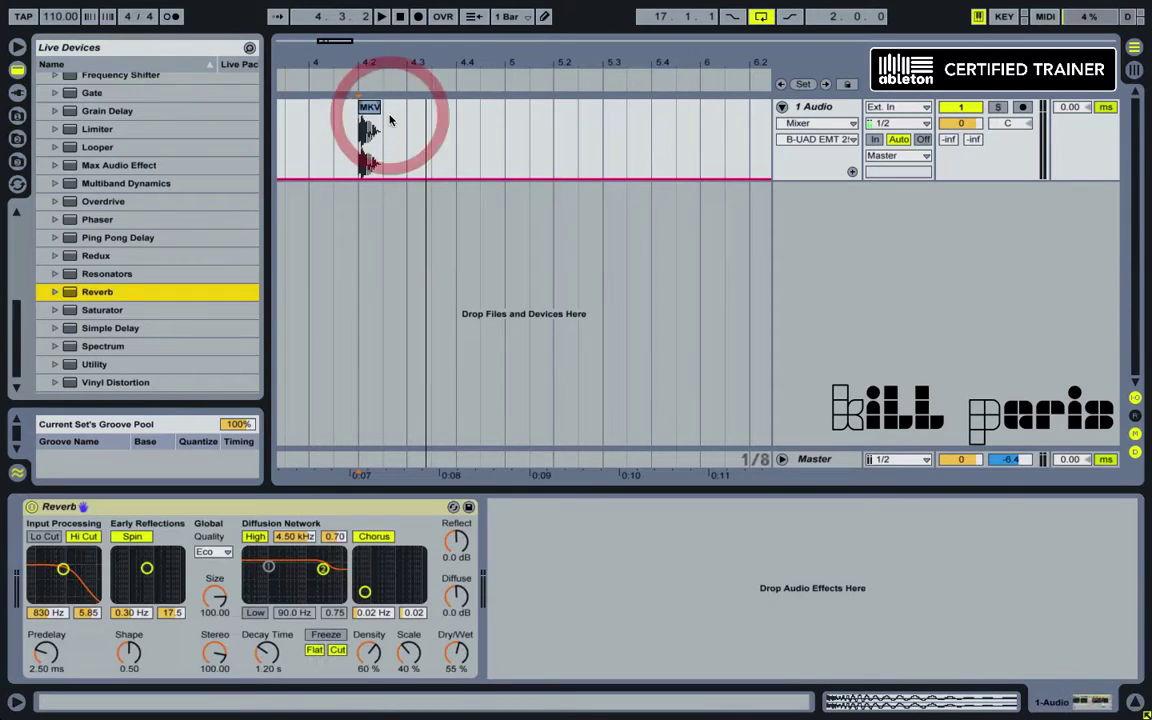
Set reverb quality to High, disable Hi Cut, and enable Lo Cut at 1.13 kHz.
click(213, 553)
click(213, 514)
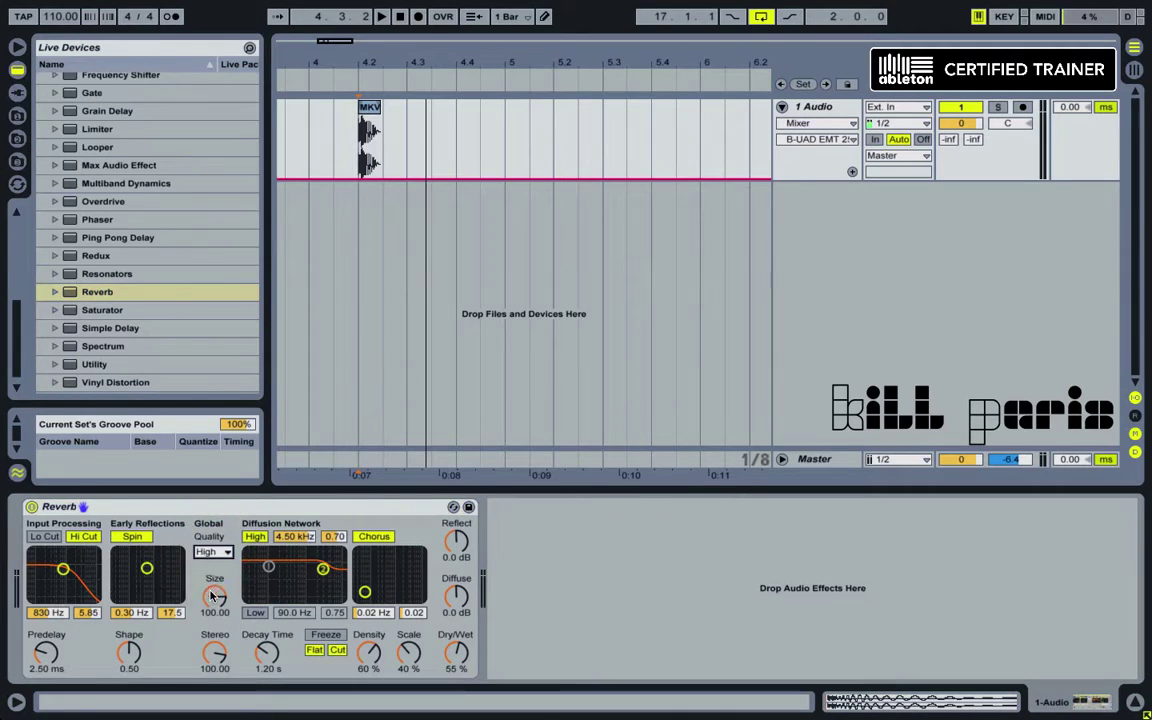
click(84, 537)
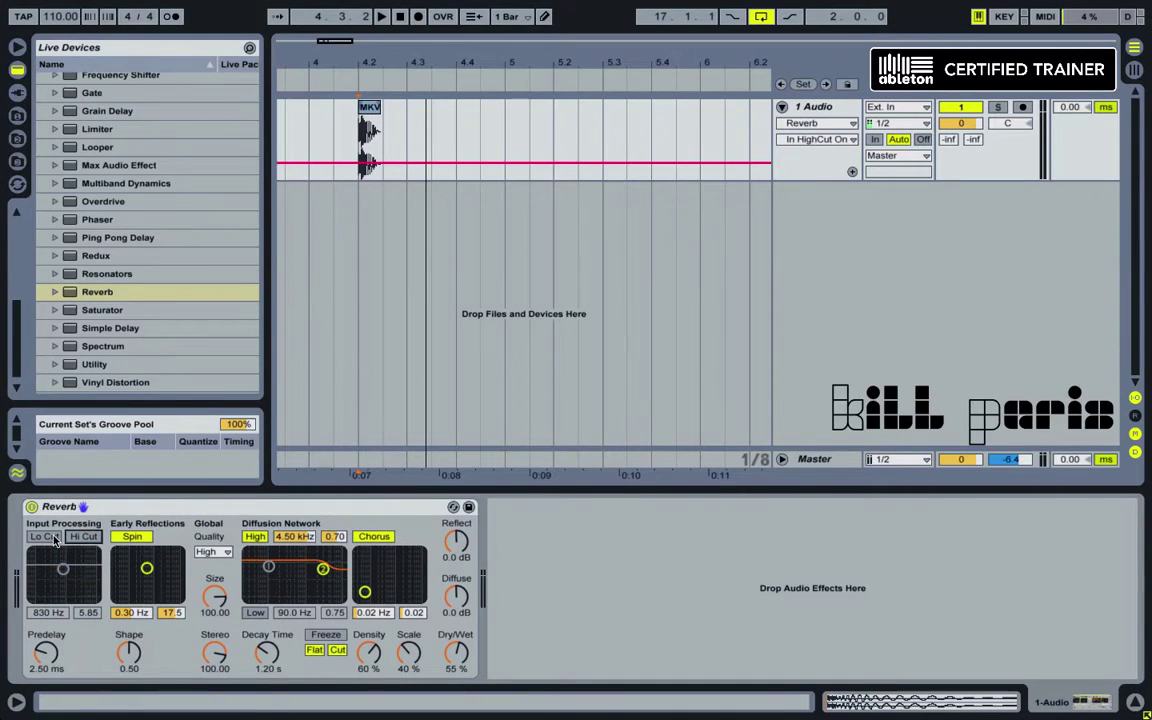
click(44, 537)
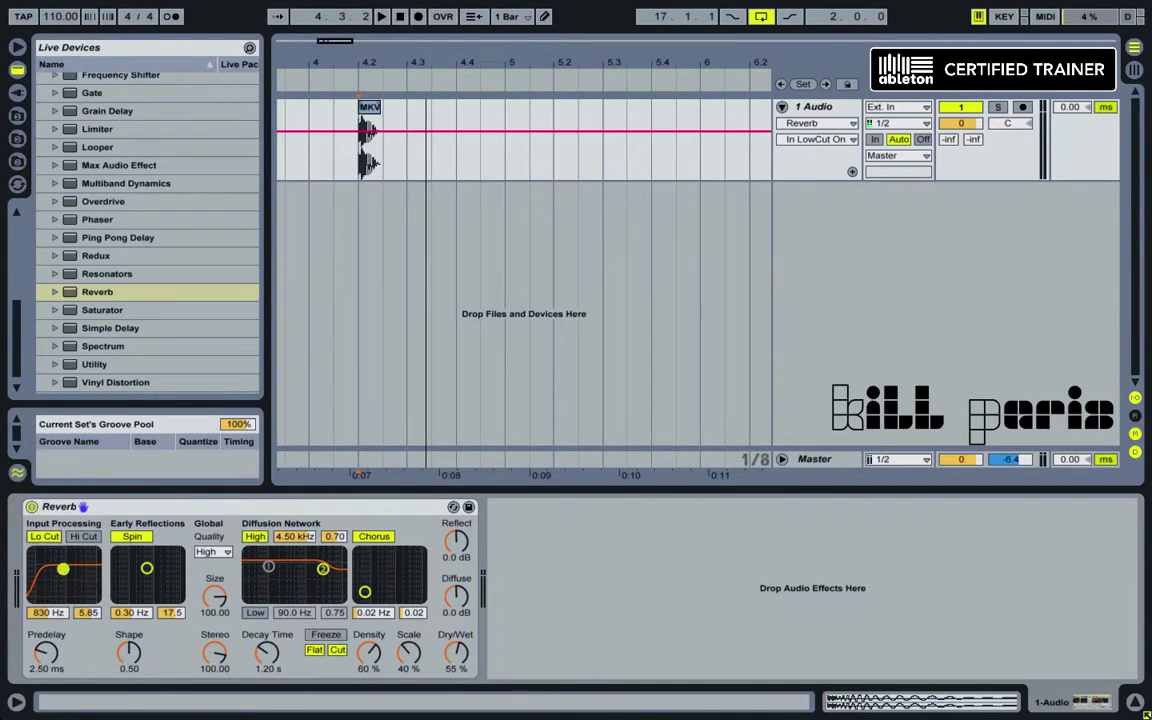
drag(63, 568, 66, 572)
Shrink the reverb size to 0.39 and lengthen decay to 31.8 s while auditioning the kick.
drag(214, 597, 214, 670)
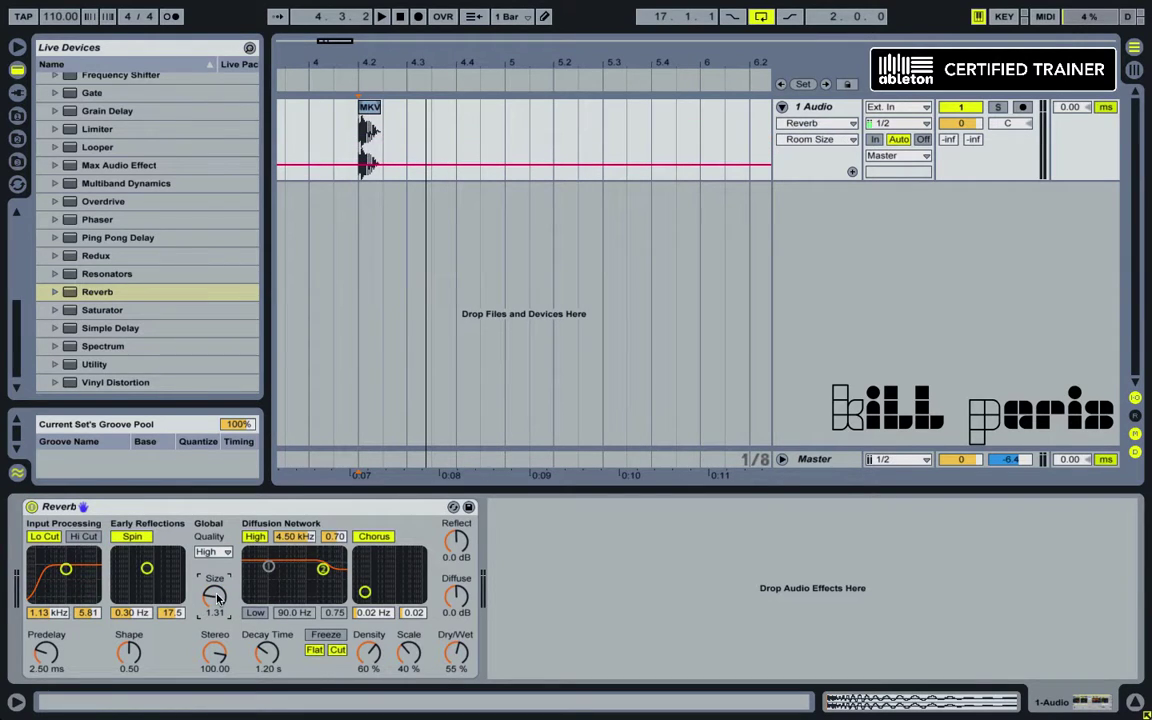
click(268, 655)
drag(268, 655, 268, 615)
click(362, 158)
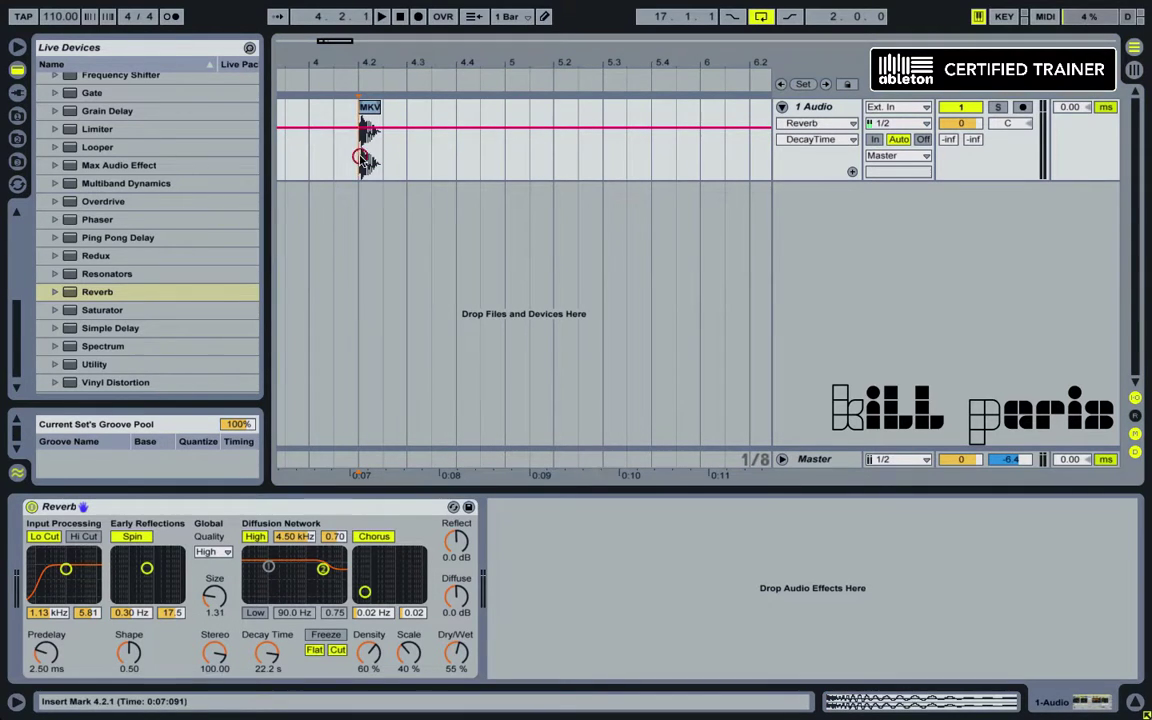
key(space)
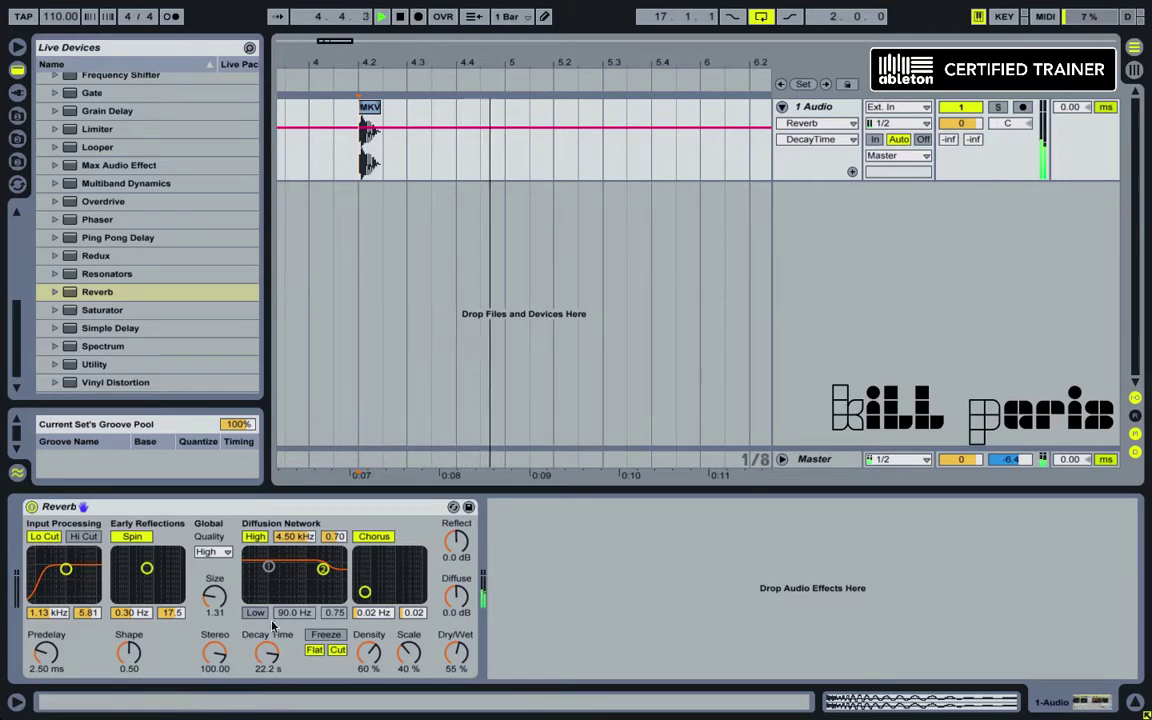
click(266, 655)
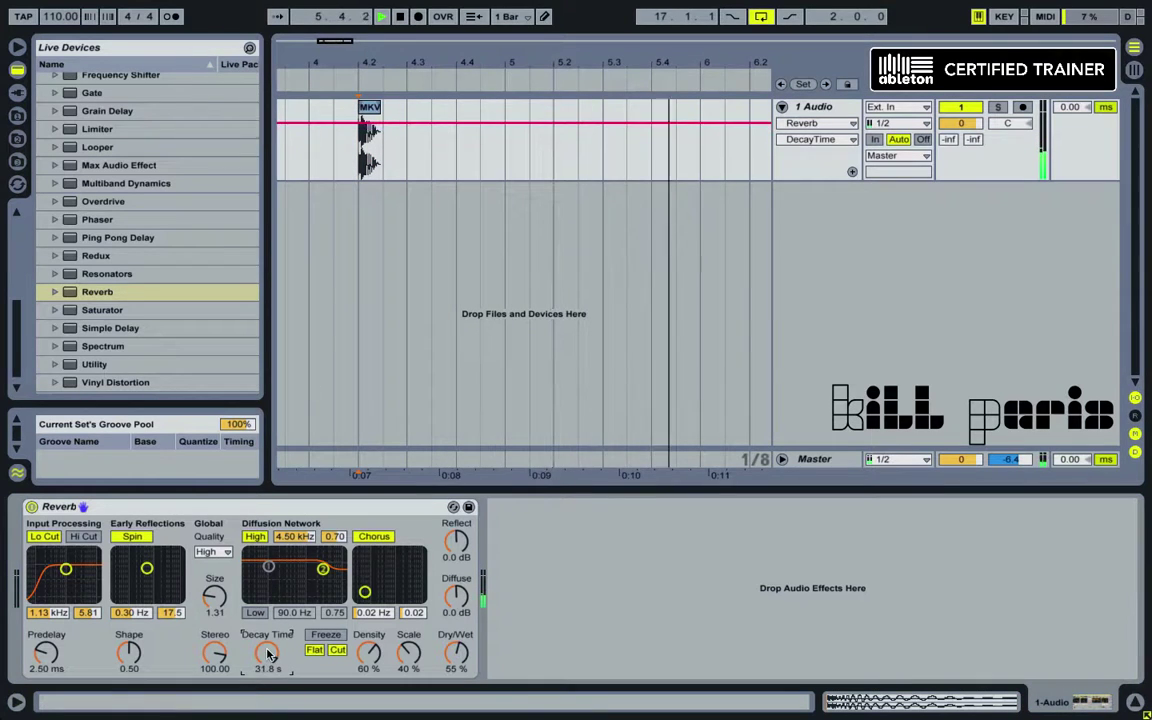
drag(214, 597, 214, 614)
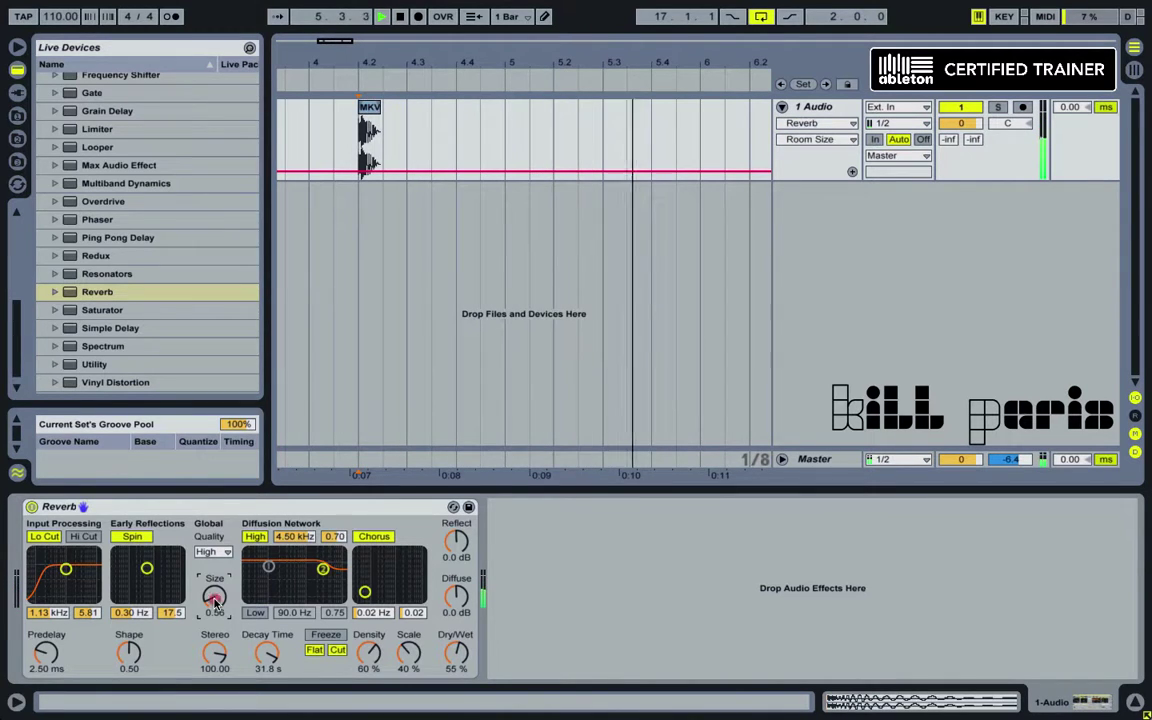
drag(214, 602, 214, 607)
Raise Diffuse to 4.7 dB and dry/wet to 67%, then A/B the reverb on and off.
click(464, 599)
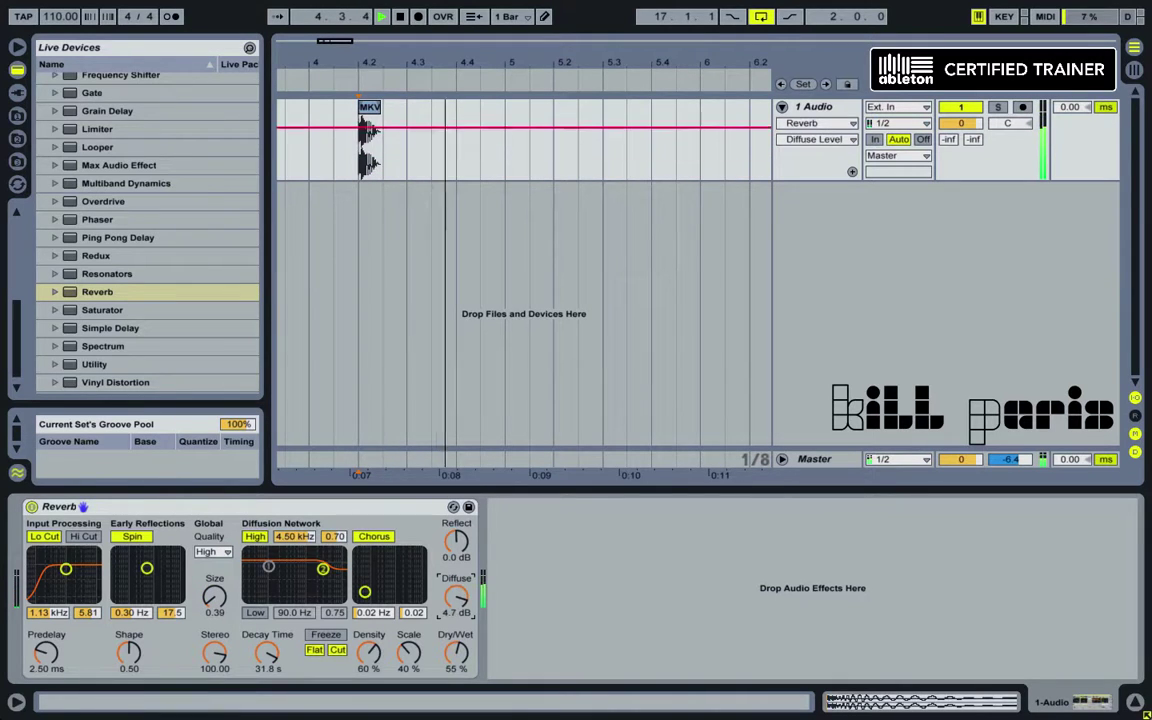
key(space)
key(space)
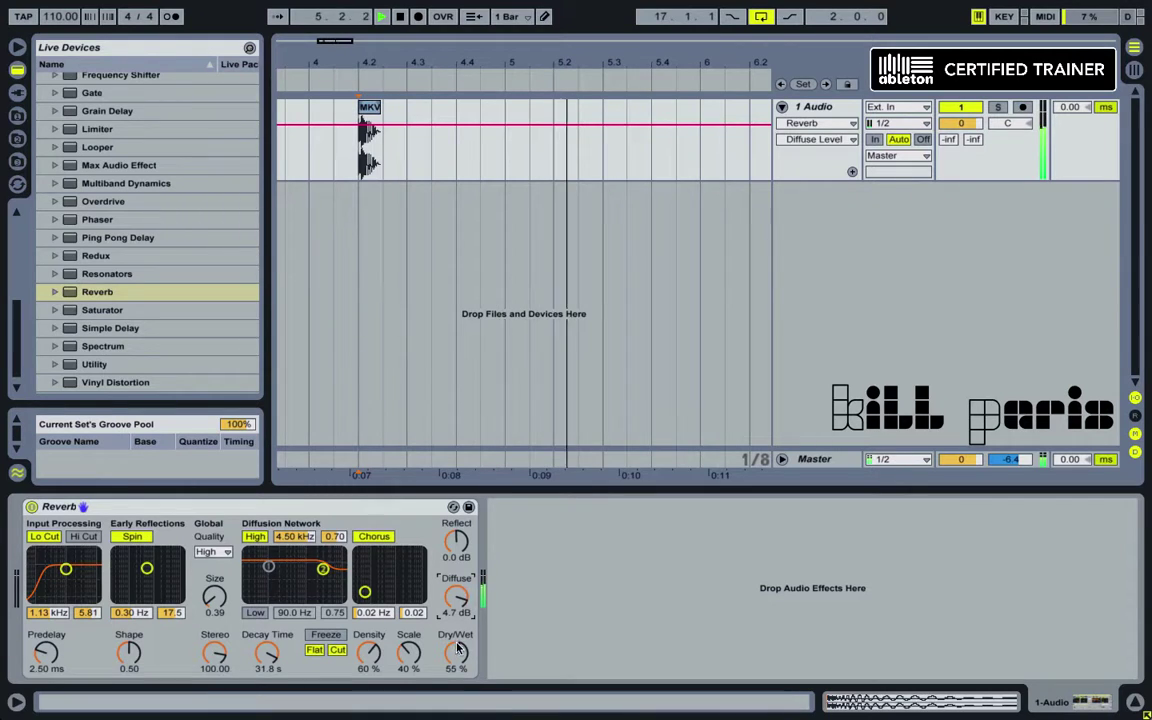
drag(458, 658, 458, 652)
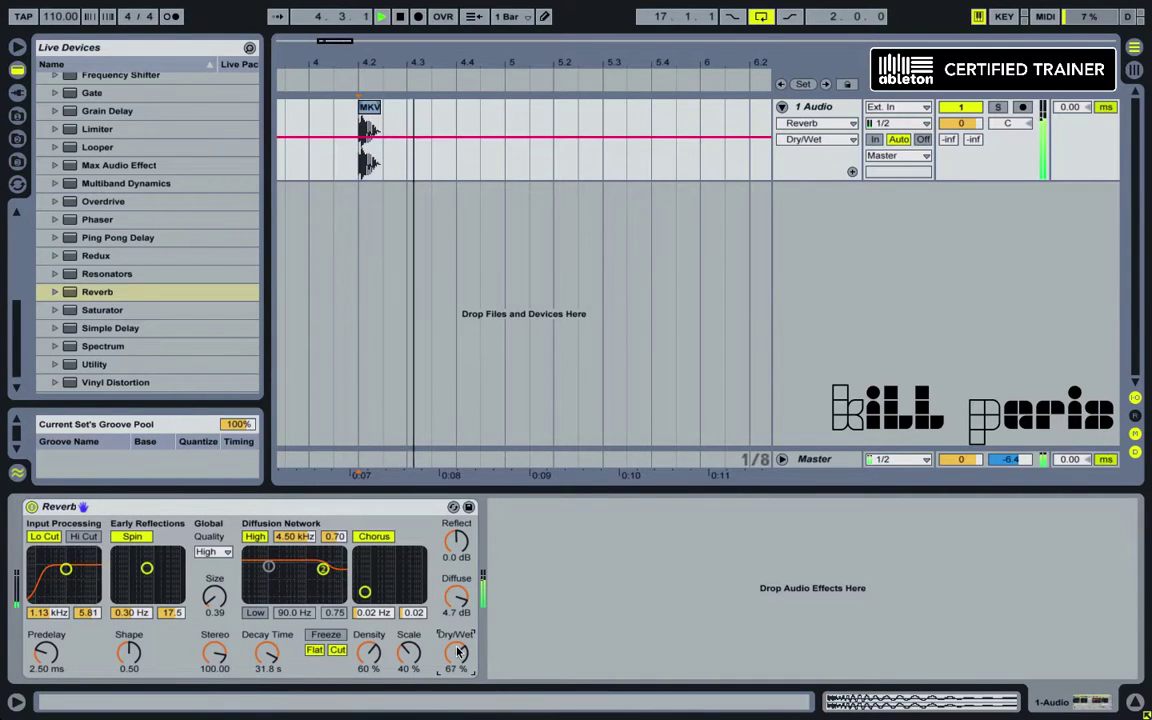
click(31, 507)
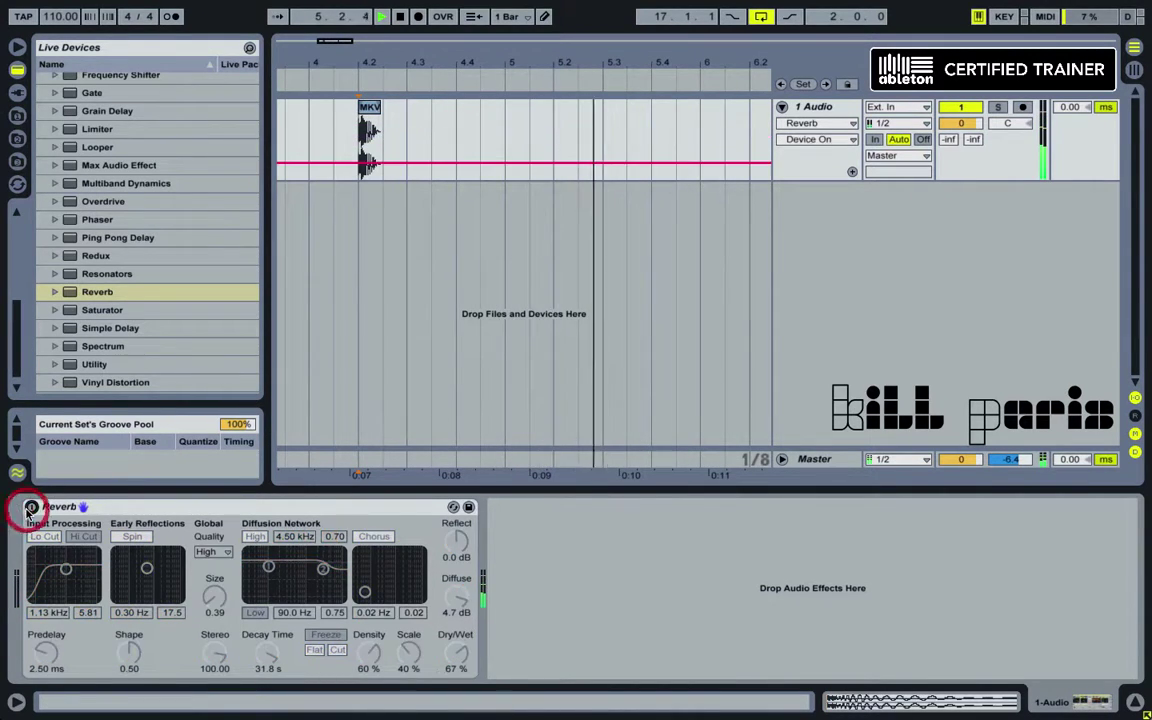
click(31, 507)
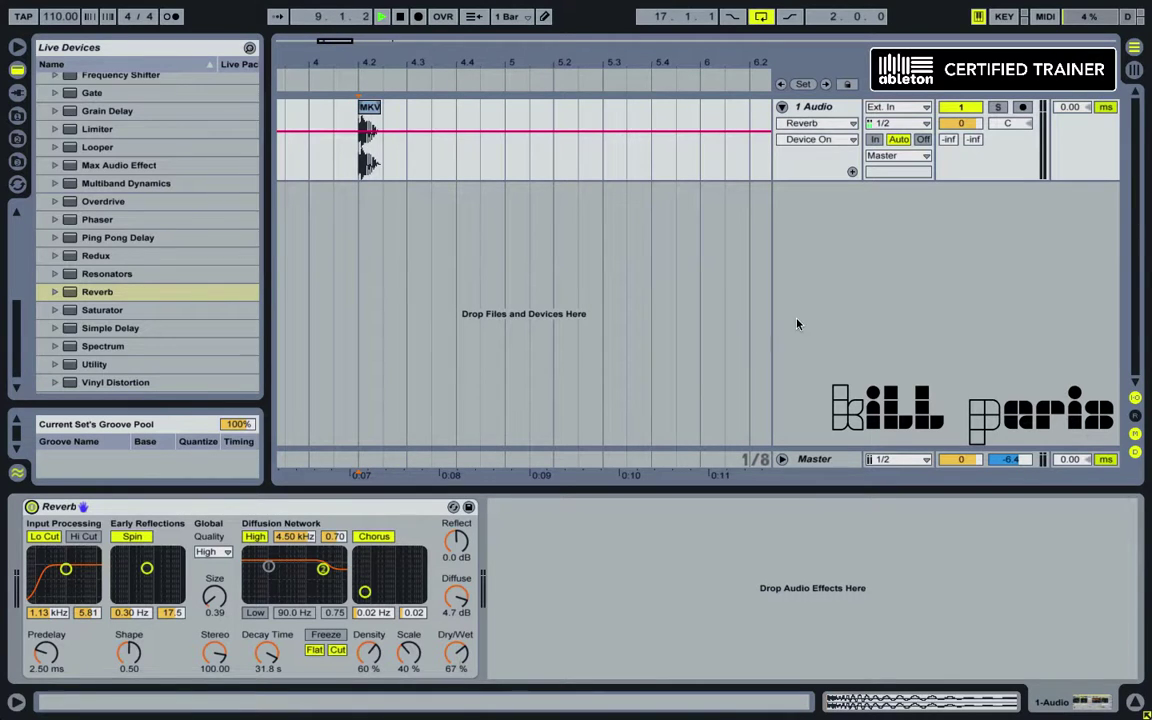
Freeze the 1 Audio track, confirming the stop-audio prompt.
click(816, 107)
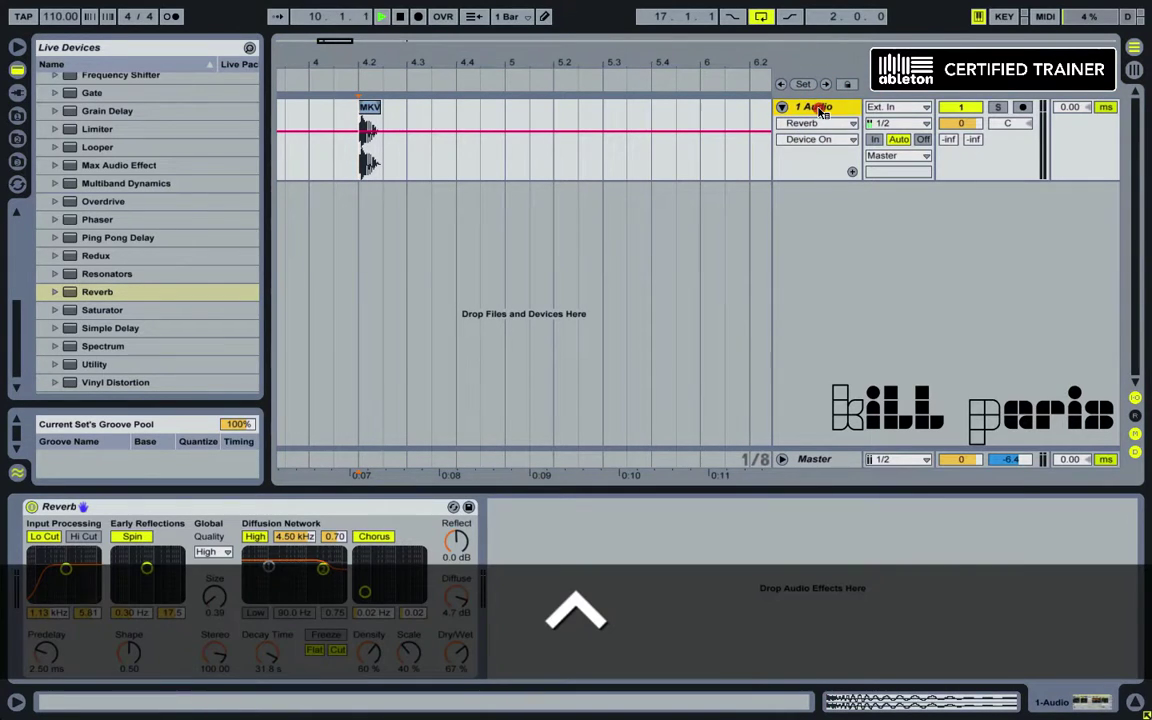
ctrl+click(818, 110)
click(862, 194)
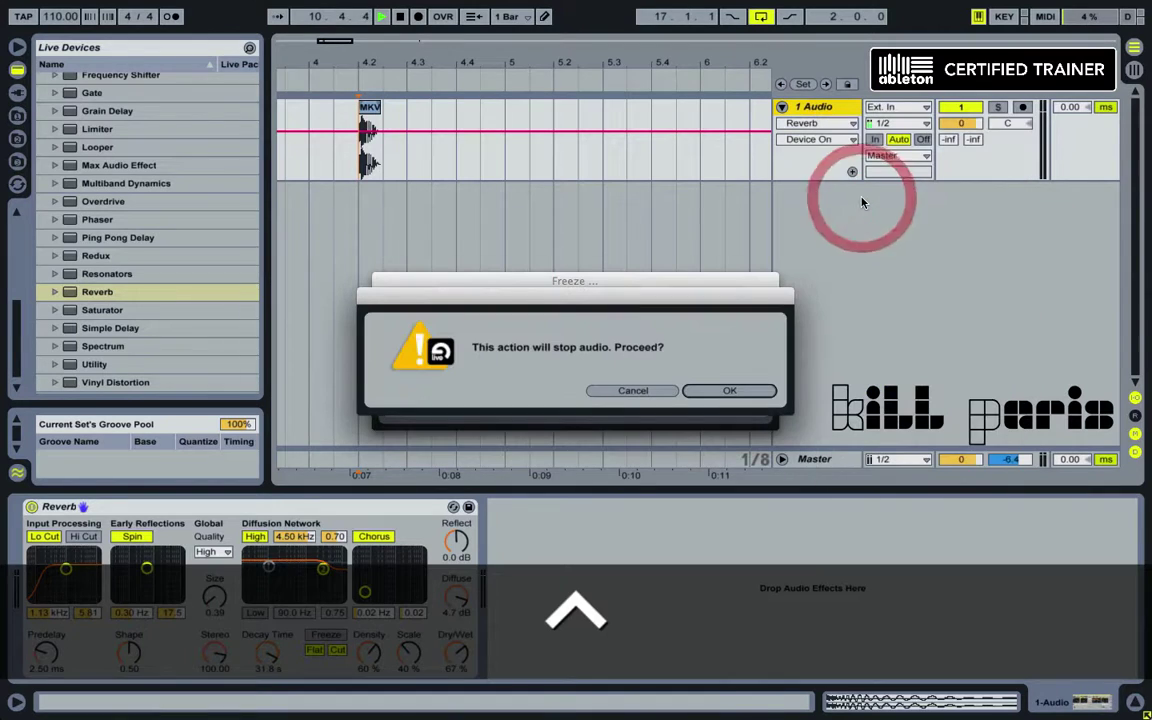
key(Return)
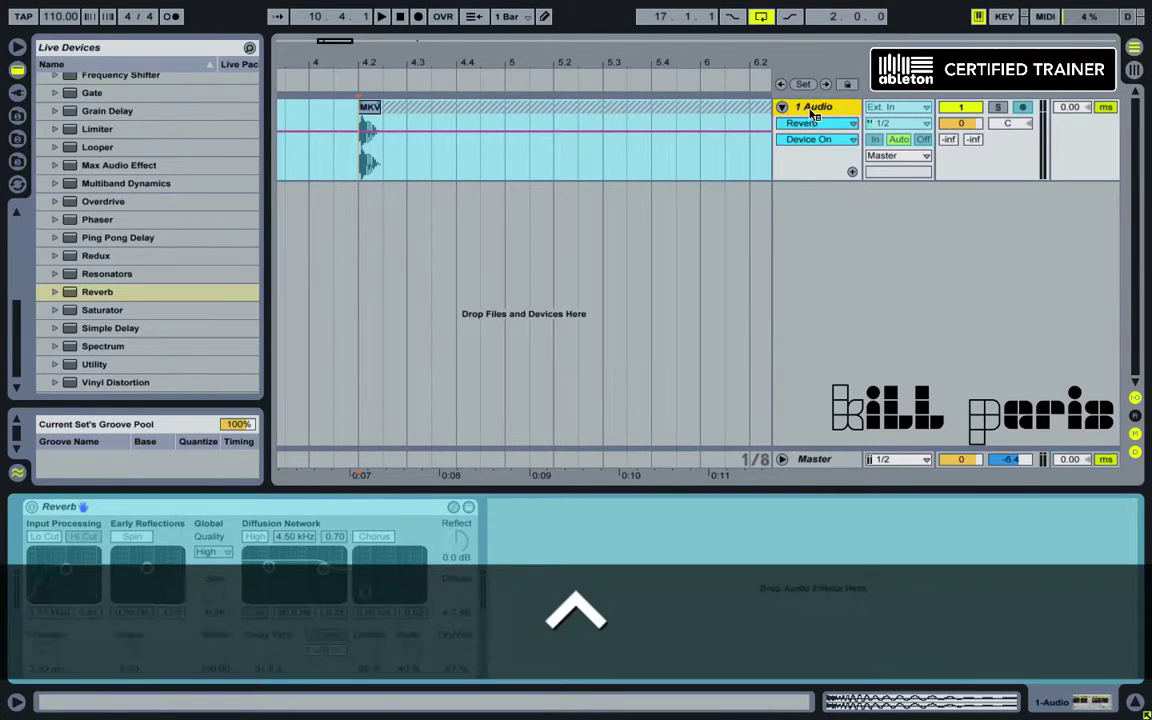
Flatten the frozen track into the MKV1_Kick_004 (Freeze tail) audio clip.
ctrl+click(815, 112)
click(843, 207)
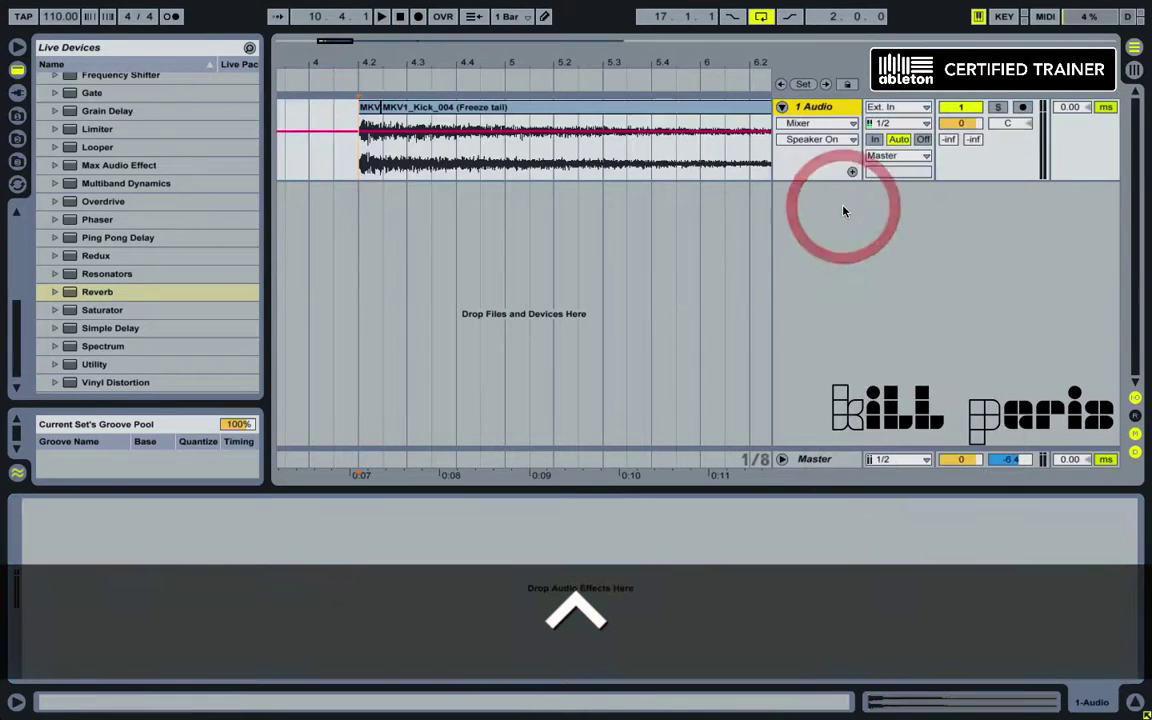
drag(344, 62, 344, 40)
Select bars 4–14 of the kick, split at bar 9, and delete the Freeze tail after it.
click(352, 110)
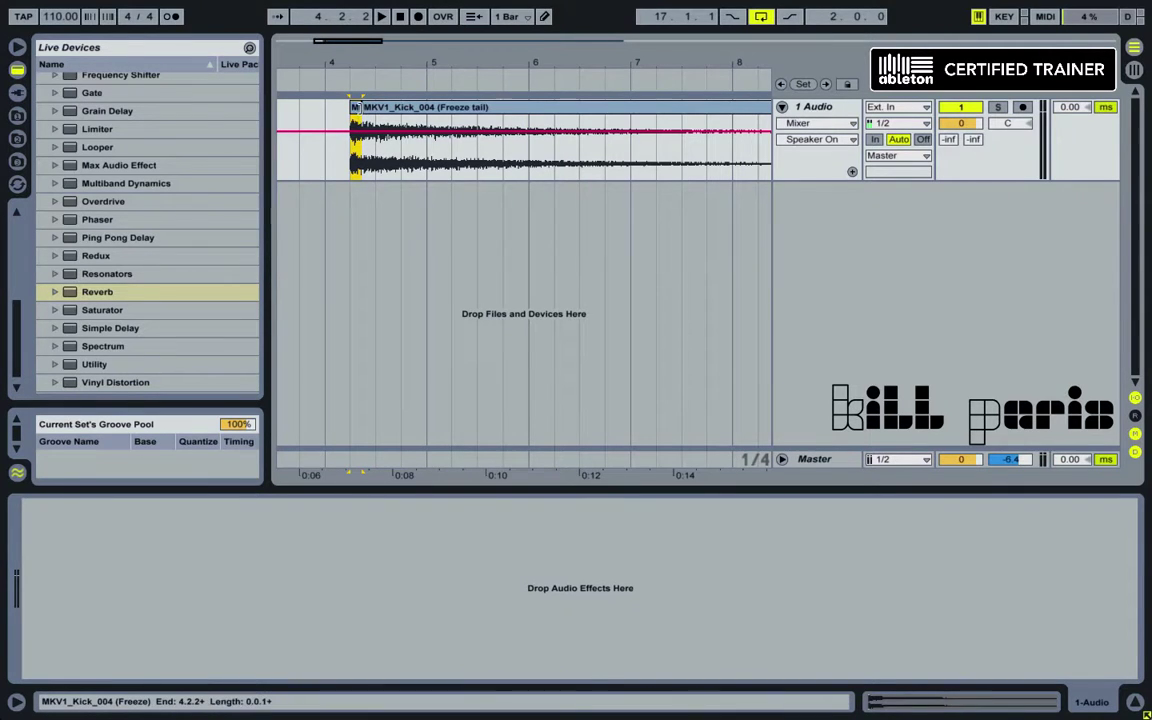
drag(357, 103, 453, 108)
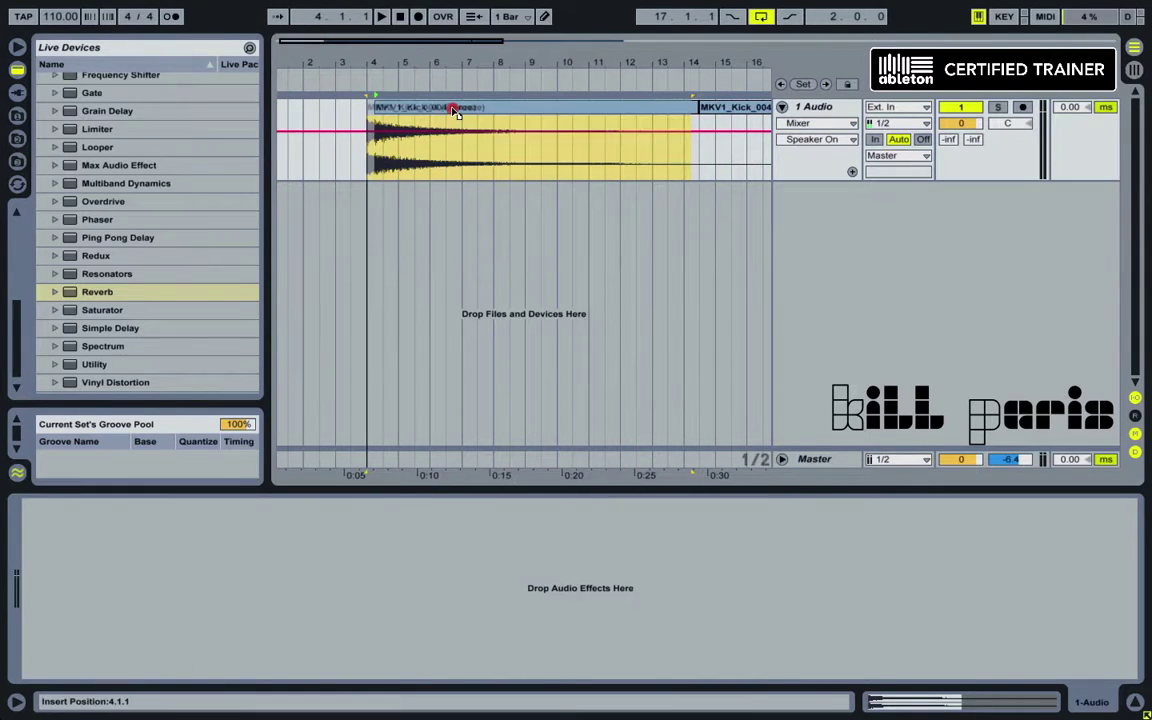
click(522, 165)
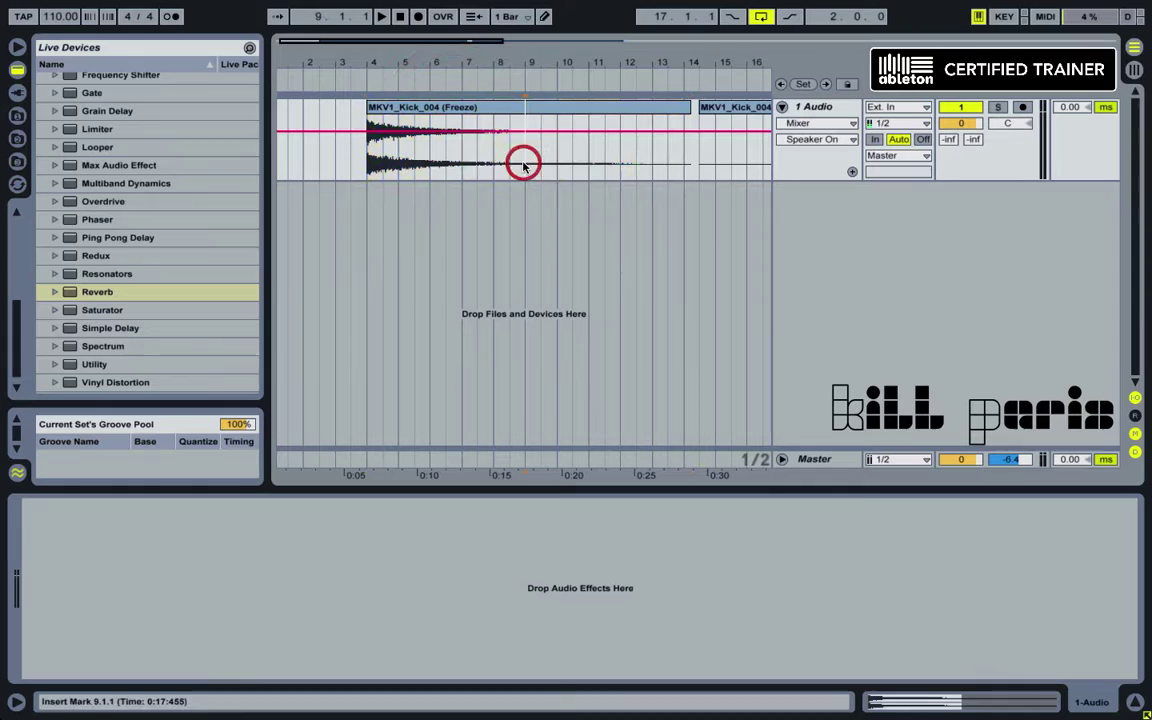
key(super+e)
scroll(575, 107, right, 5)
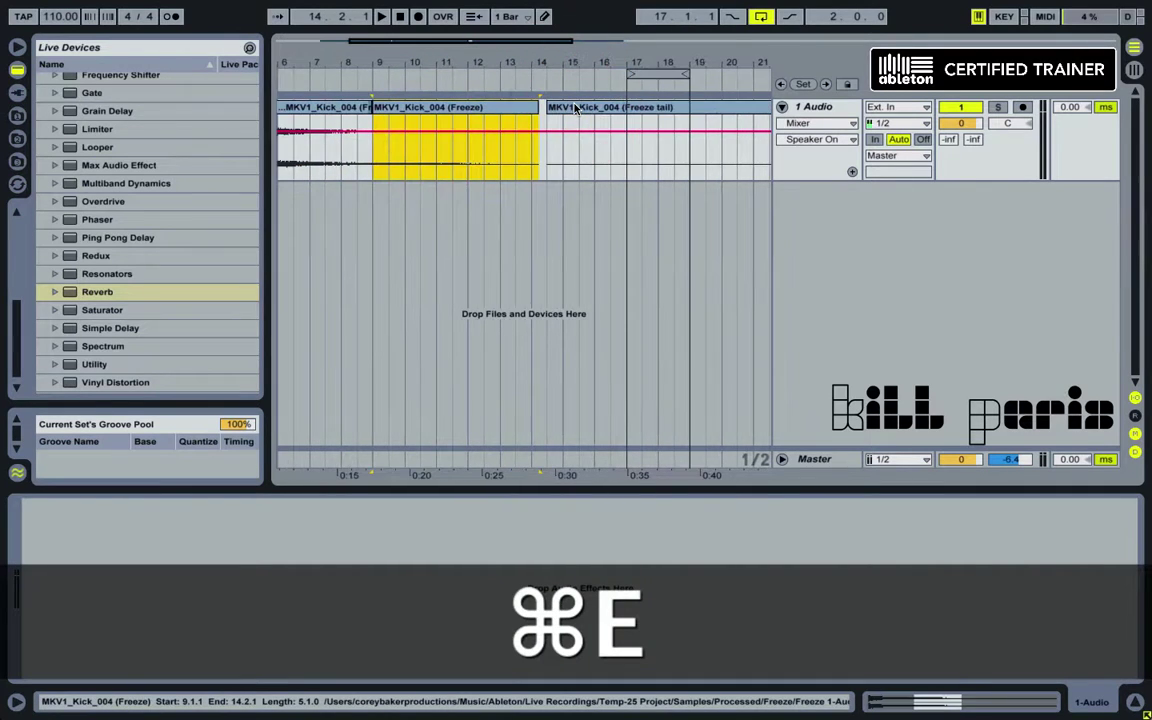
shift+click(617, 108)
key(super+j)
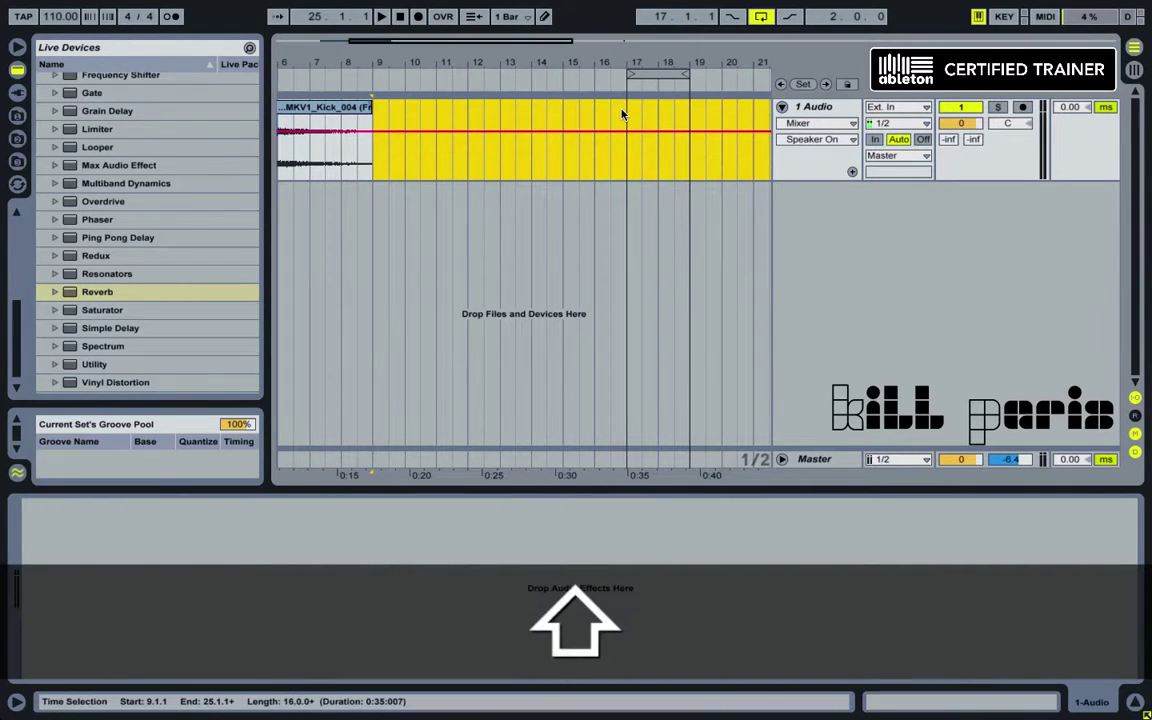
scroll(621, 113, left, 5)
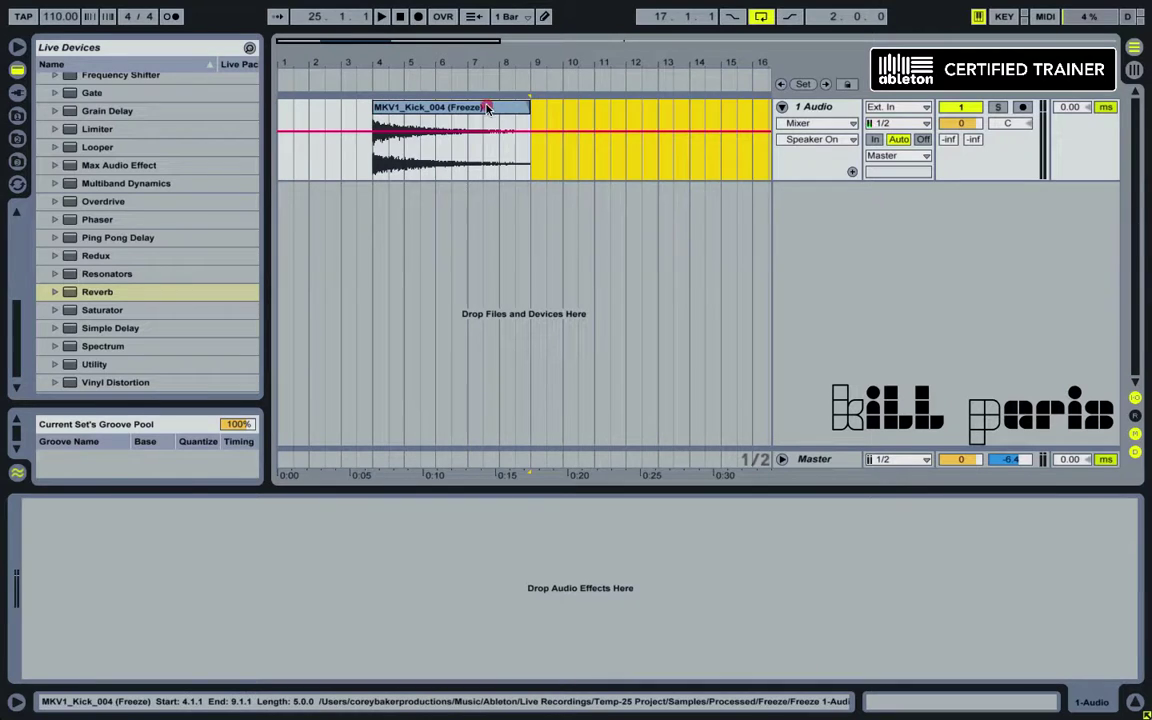
Copy the bar 4–9 kick clip to bar 9, then reverse the original clip's sample with Rev.
click(481, 110)
key(space)
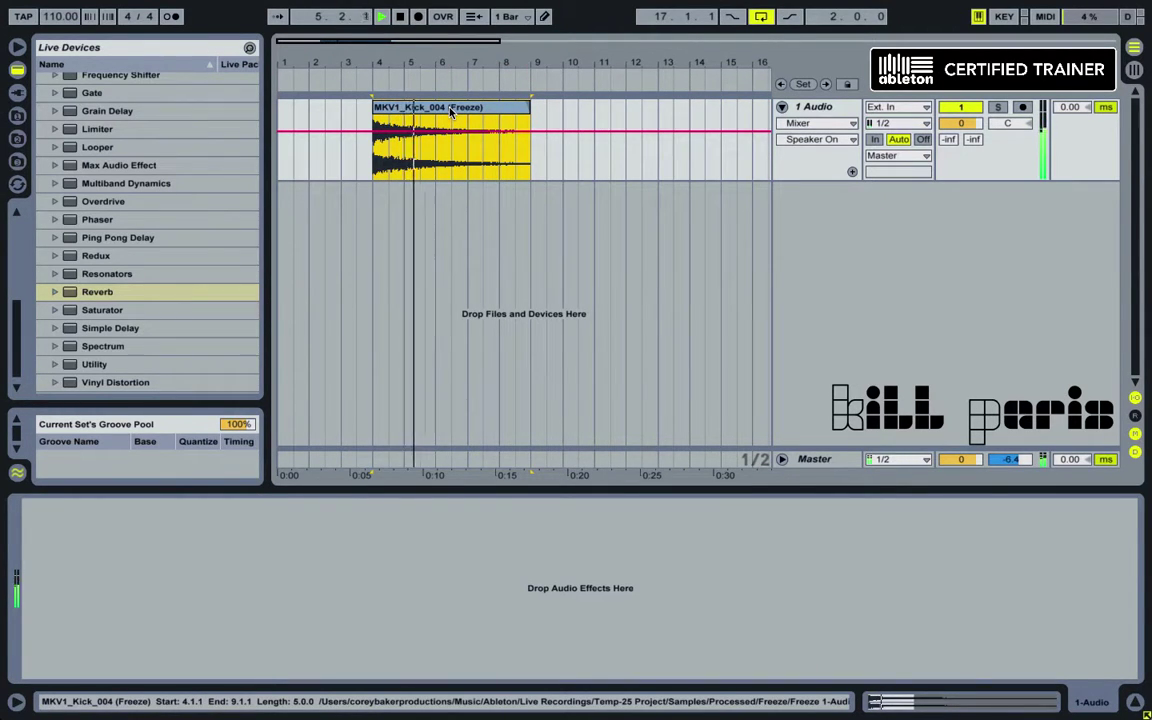
key(space)
mouse_move(451, 113)
mouse_down()
mouse_move(620, 121)
mouse_move(614, 130)
mouse_move(445, 113)
mouse_move(467, 111)
mouse_up()
key(alt)
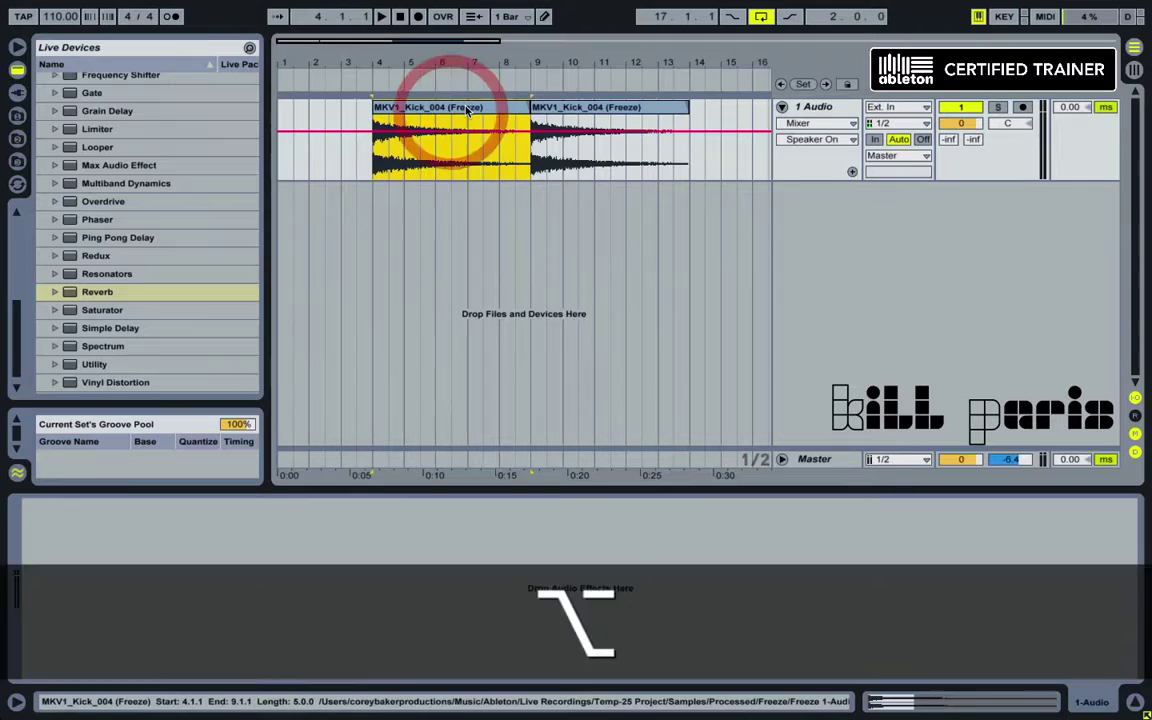
double_click(462, 108)
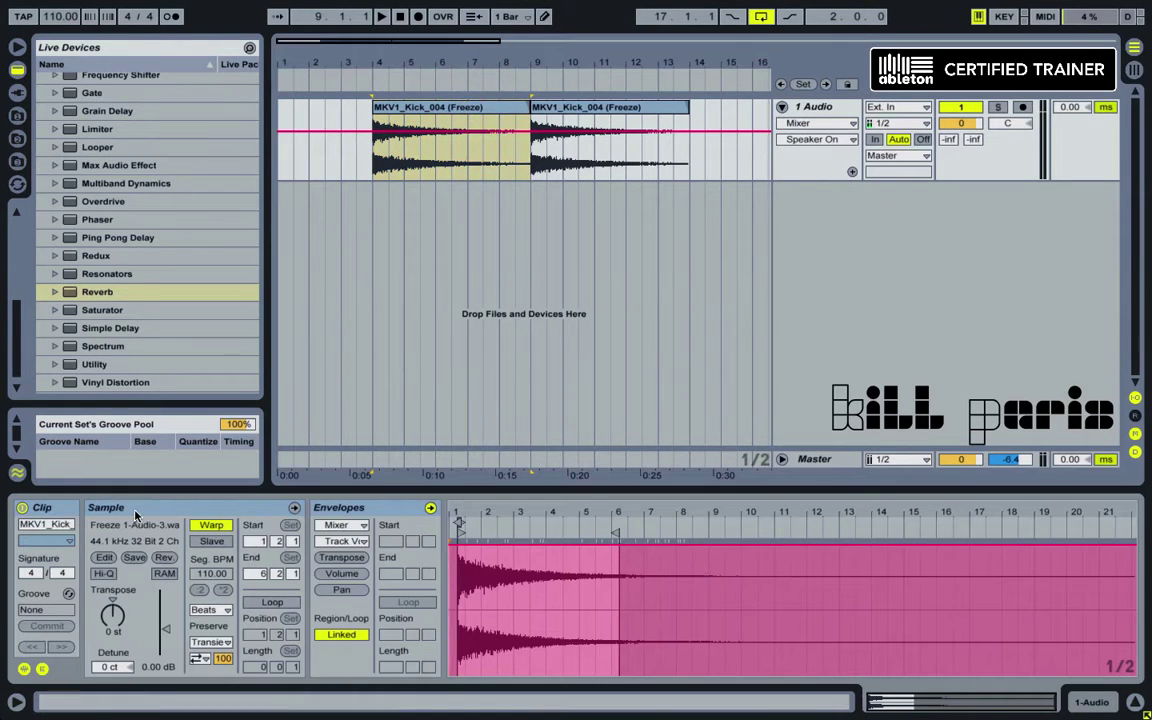
click(164, 557)
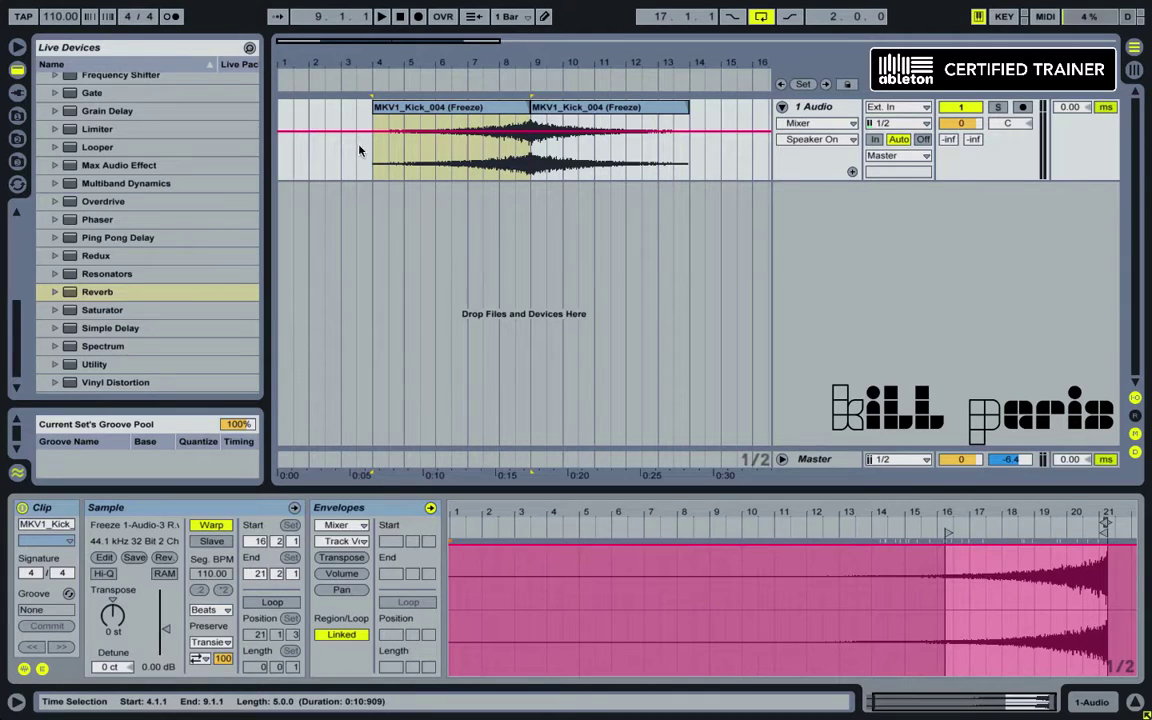
click(375, 163)
key(space)
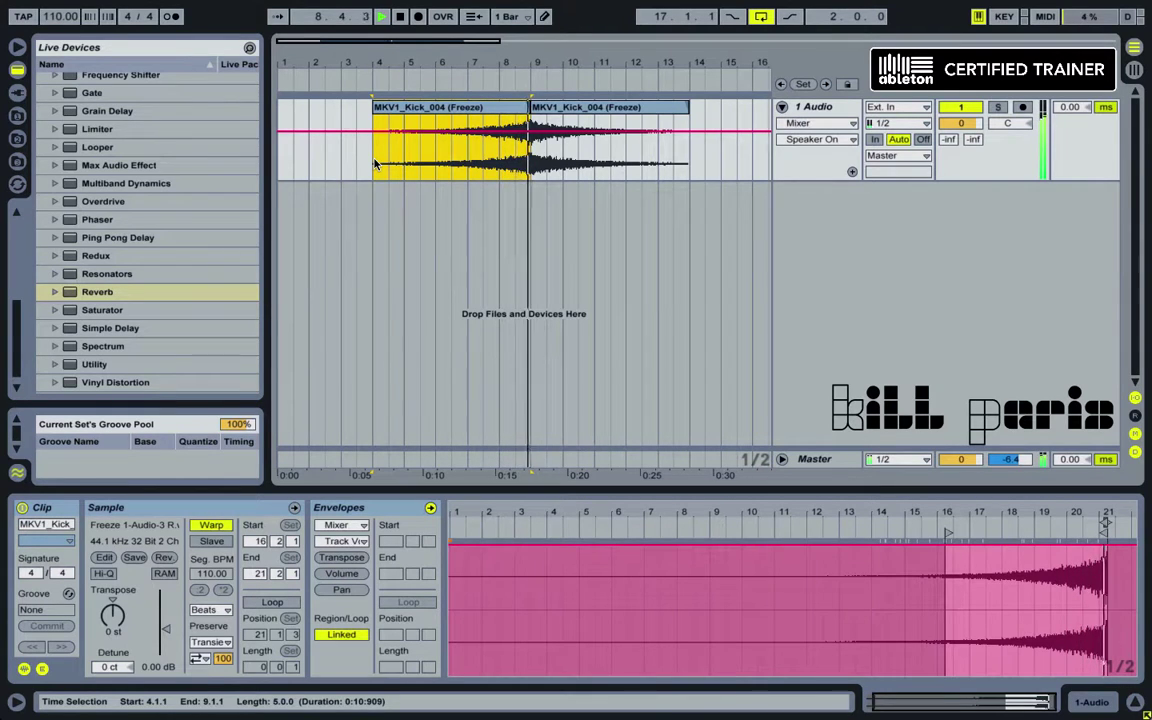
key(space)
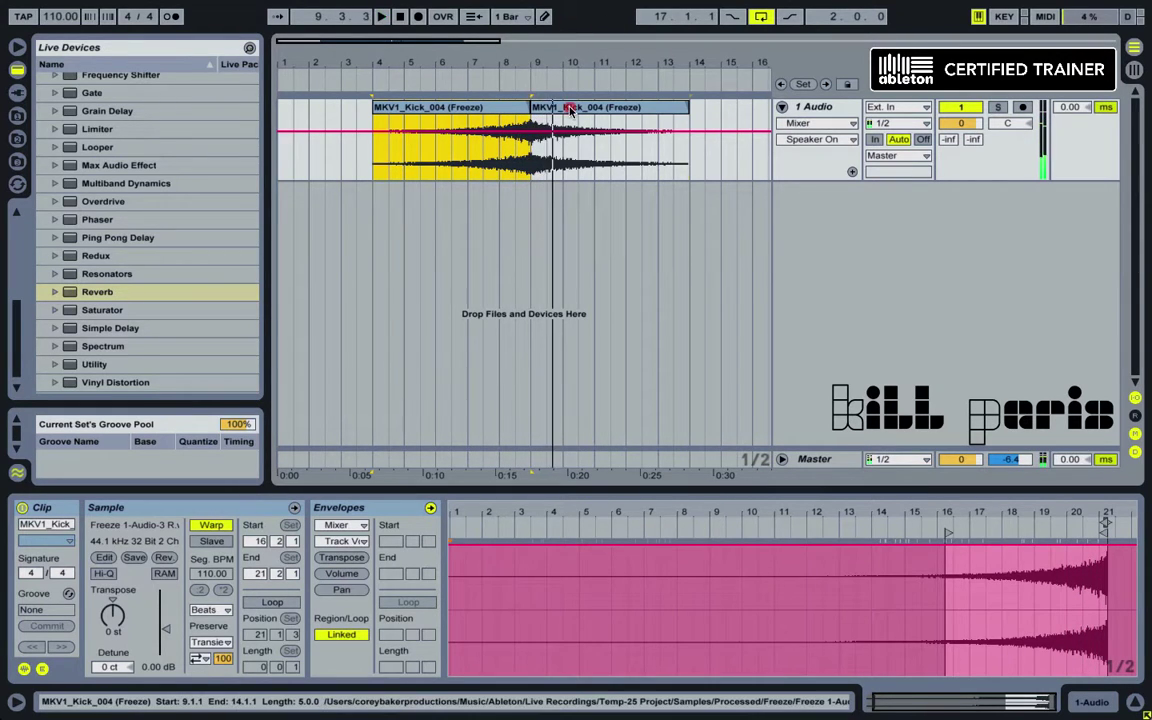
click(572, 112)
key(Delete)
click(519, 152)
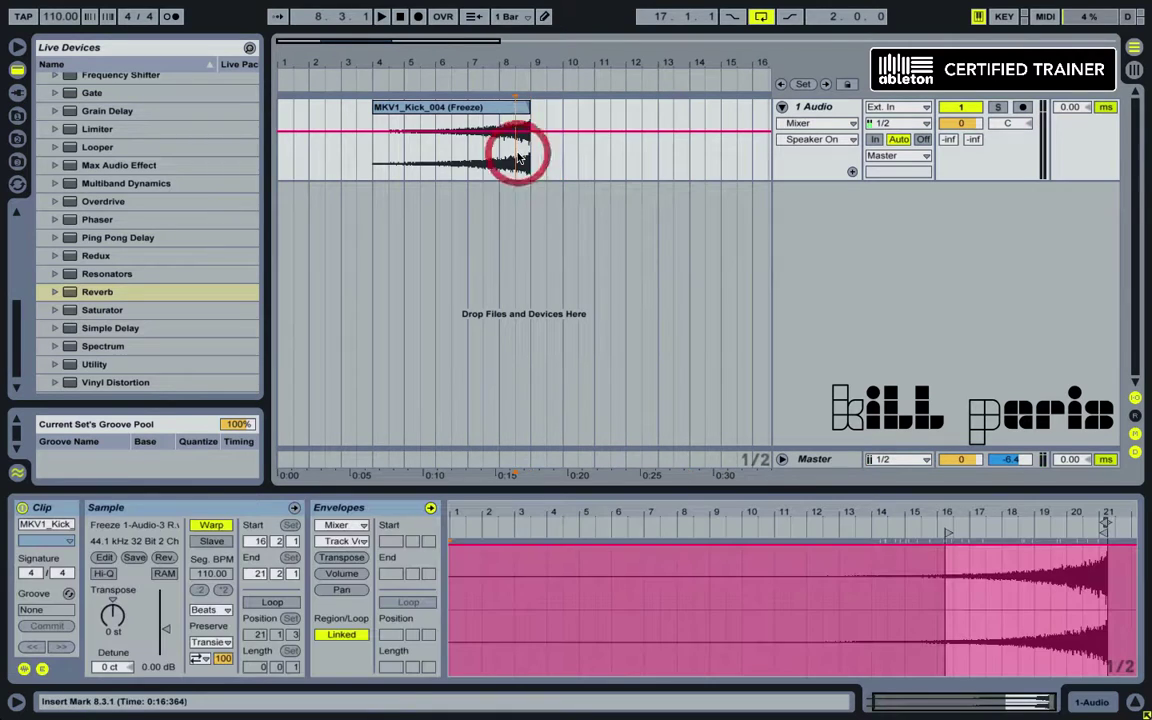
key(space)
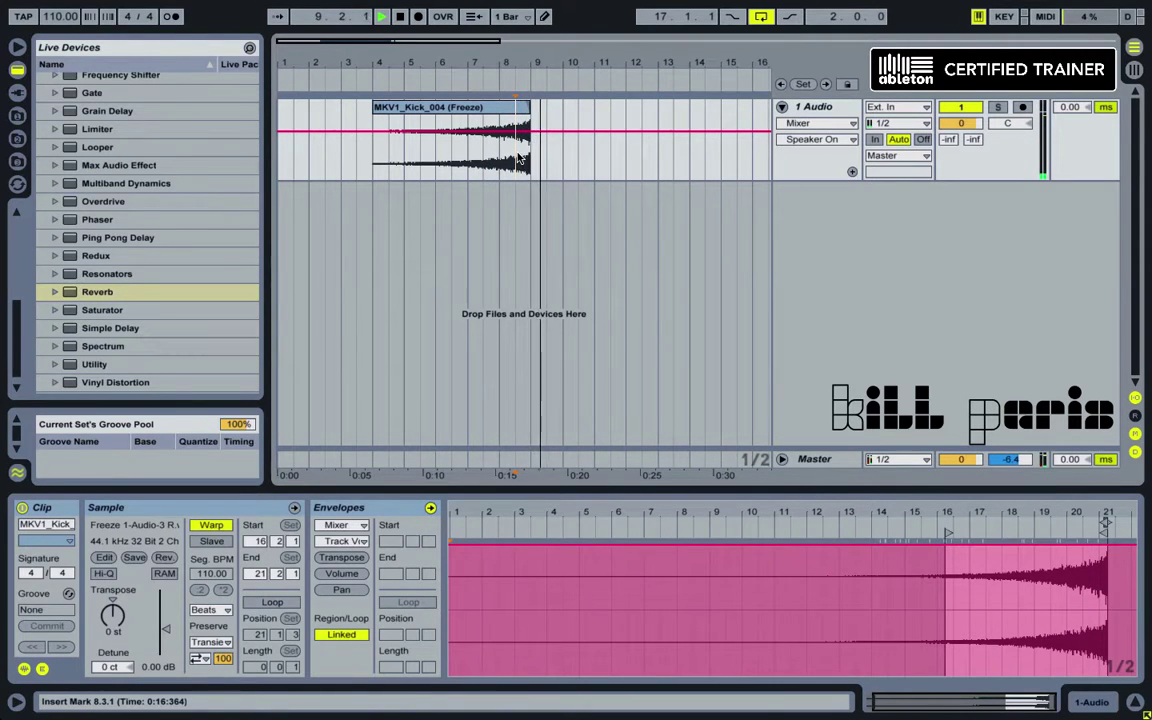
key(super+z)
key(super+z)
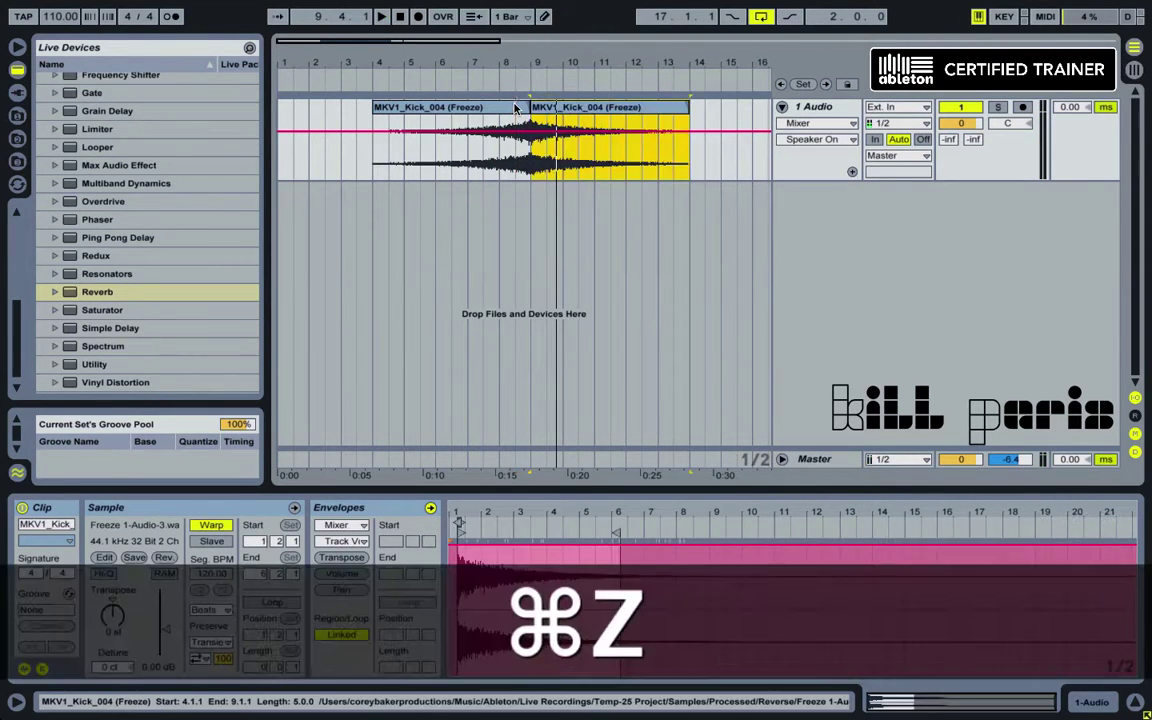